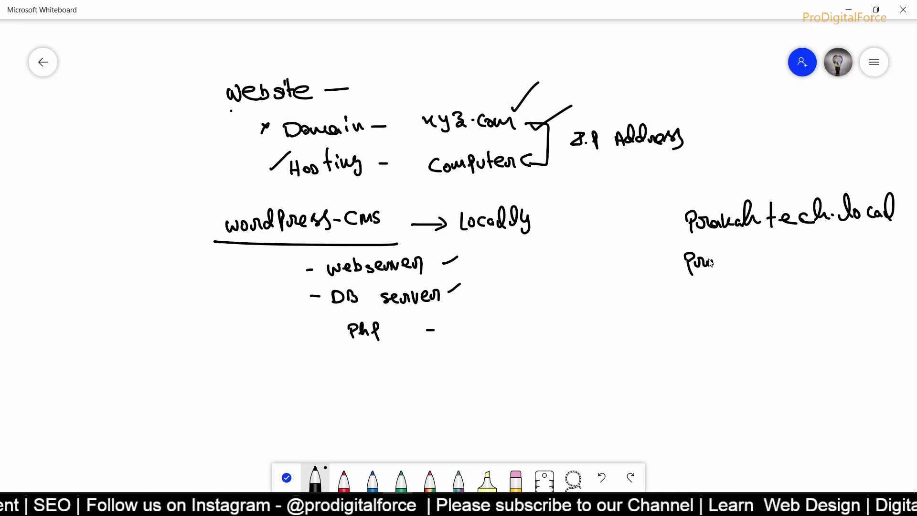
- Handwrite prodigital.local as a second example domain on the right side of the whiteboard
{"action": "left_click_drag", "start_coordinate": [717, 261], "coordinate": [794, 258]}
{"action": "left_click_drag", "start_coordinate": [798, 258], "coordinate": [850, 236]}
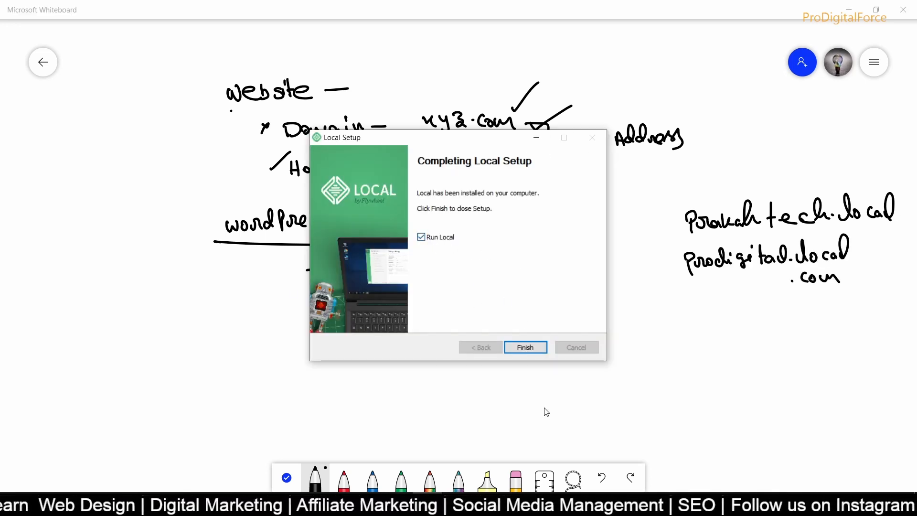
- Finish installing Local, then create a new site named prodigital with domain prodigital.local
{"action": "left_click", "coordinate": [521, 349]}
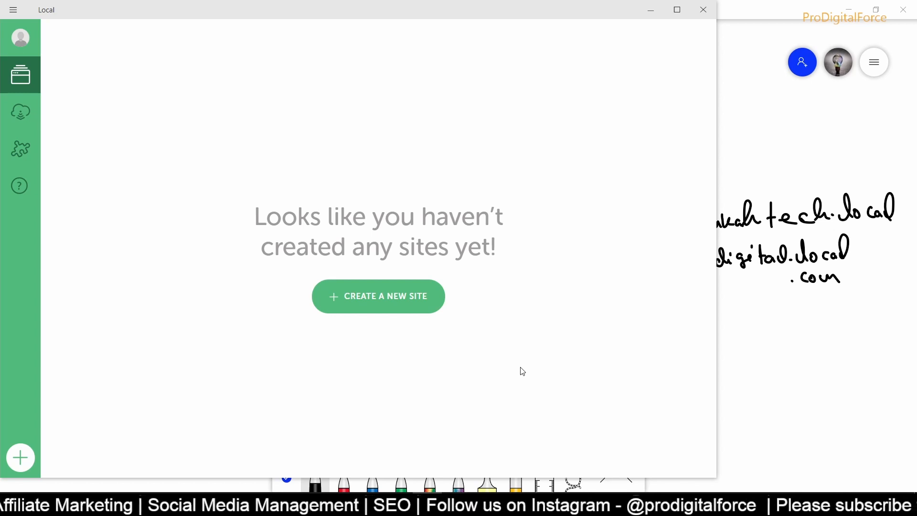
{"action": "left_click", "coordinate": [364, 303]}
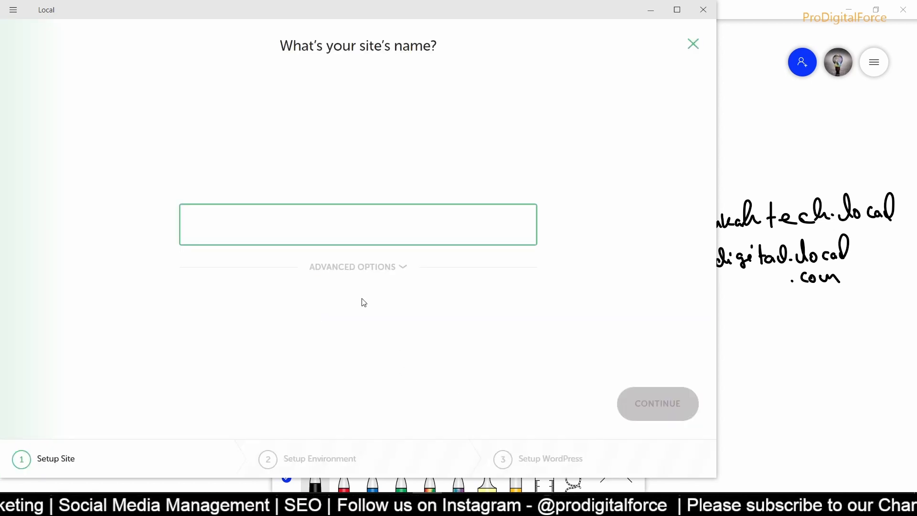
{"action": "type", "text": "pro"}
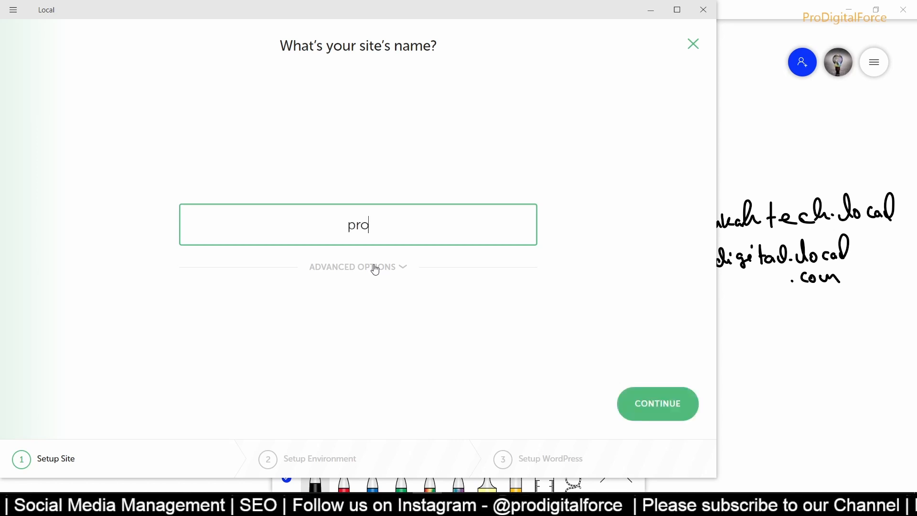
{"action": "type", "text": "digital"}
{"action": "left_click", "coordinate": [376, 268]}
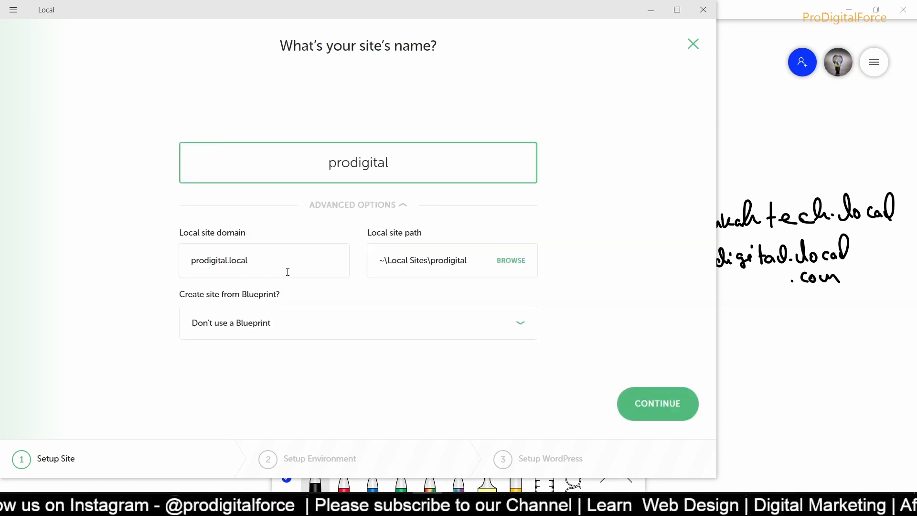
{"action": "left_click_drag", "start_coordinate": [277, 256], "coordinate": [181, 262]}
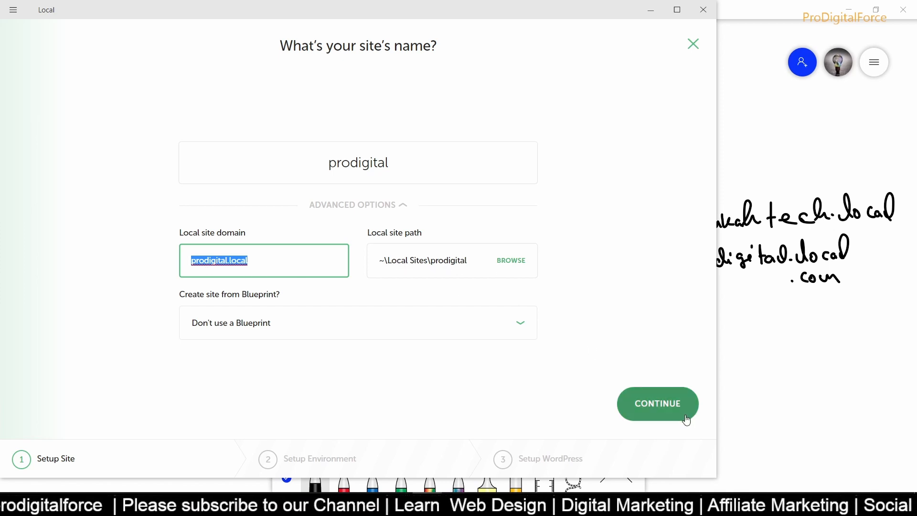
{"action": "left_click", "coordinate": [650, 410]}
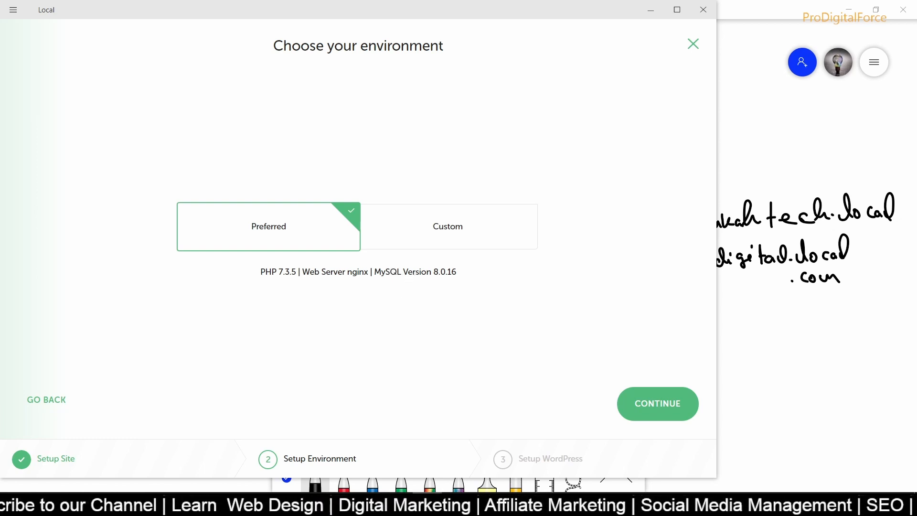
- Mark the DB server line on the whiteboard notes
{"action": "left_click", "coordinate": [398, 504]}
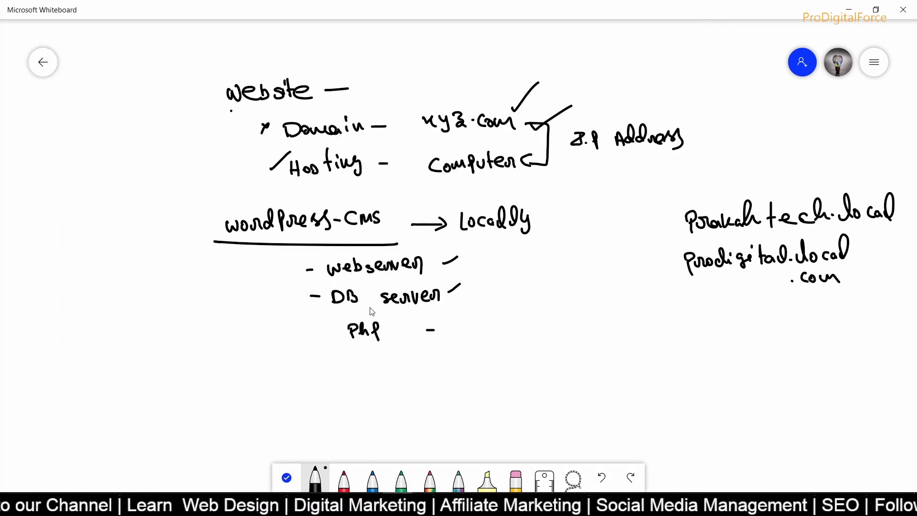
{"action": "left_click_drag", "start_coordinate": [317, 305], "coordinate": [338, 290]}
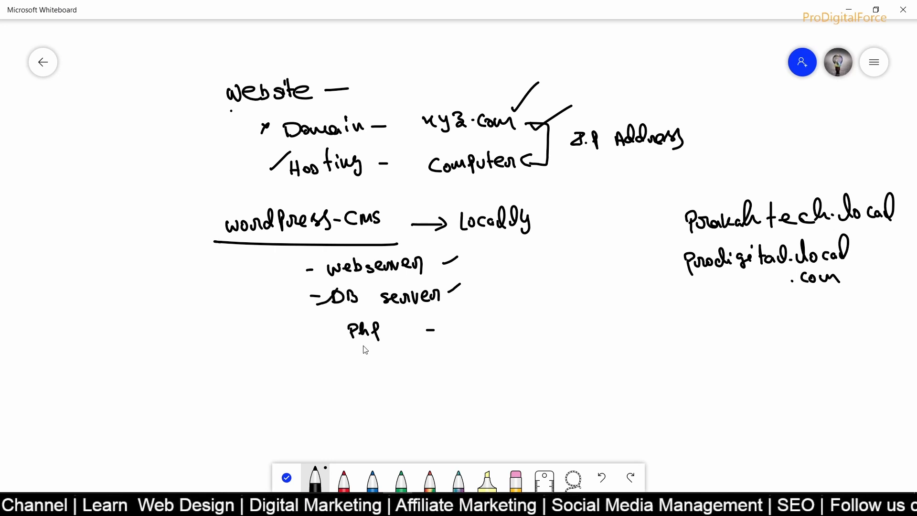
{"action": "key", "text": "alt+Tab"}
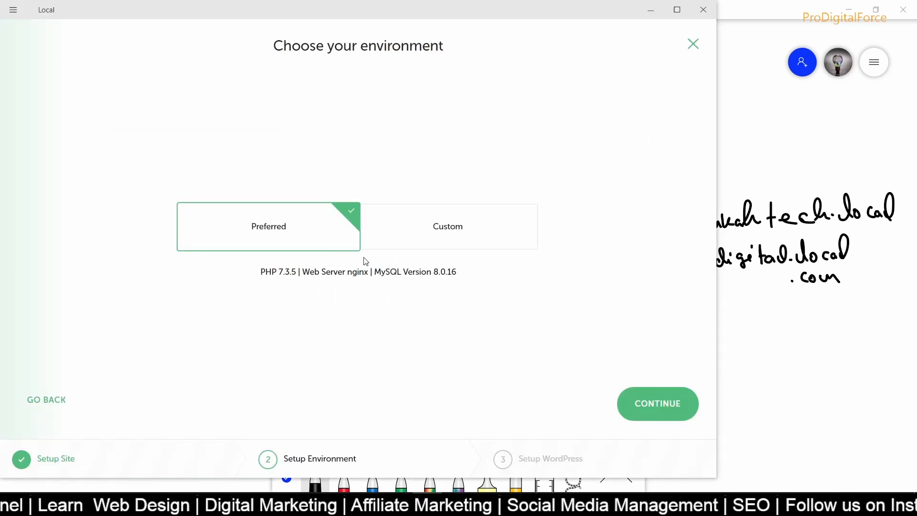
- Look at the Custom PHP version options, then keep the Preferred environment and continue
{"action": "left_click", "coordinate": [388, 247]}
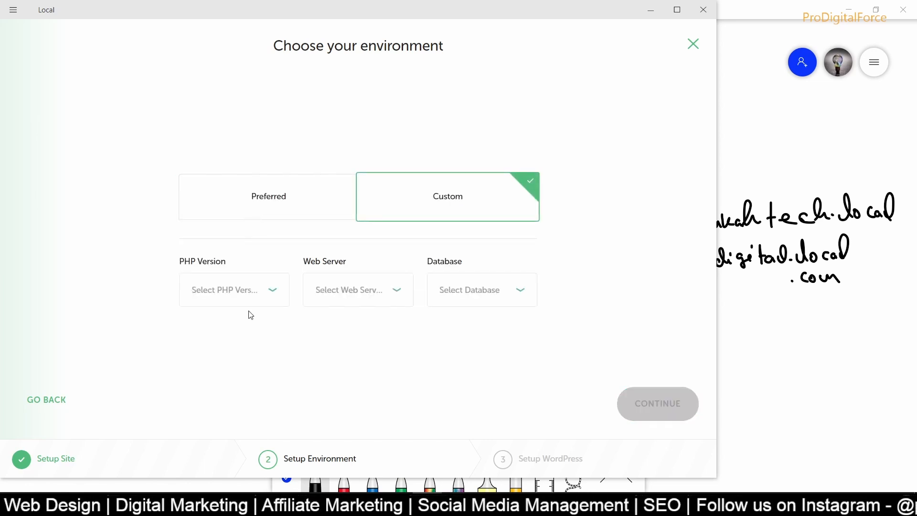
{"action": "left_click", "coordinate": [253, 297]}
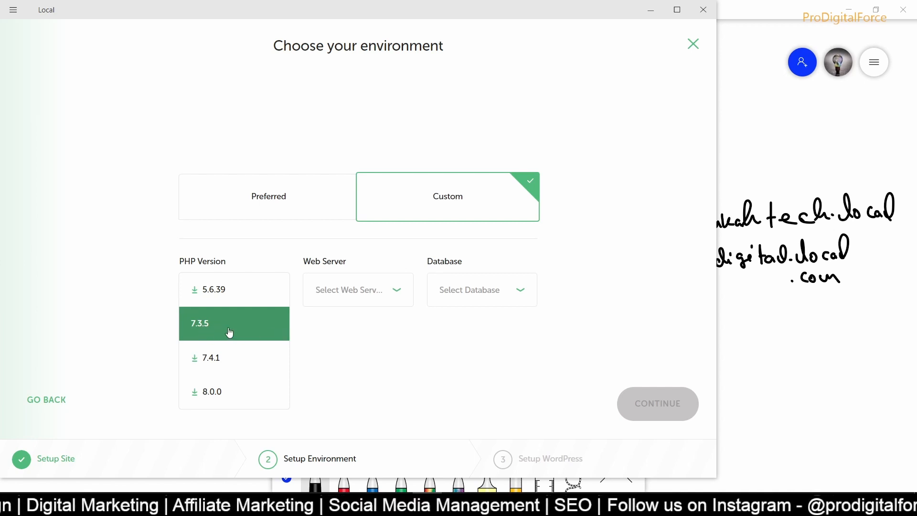
{"action": "left_click", "coordinate": [362, 374]}
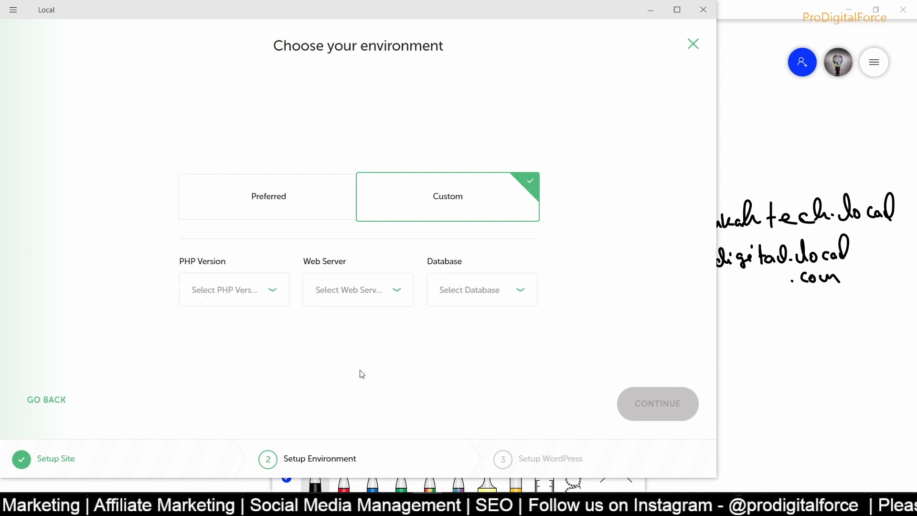
{"action": "left_click", "coordinate": [255, 190]}
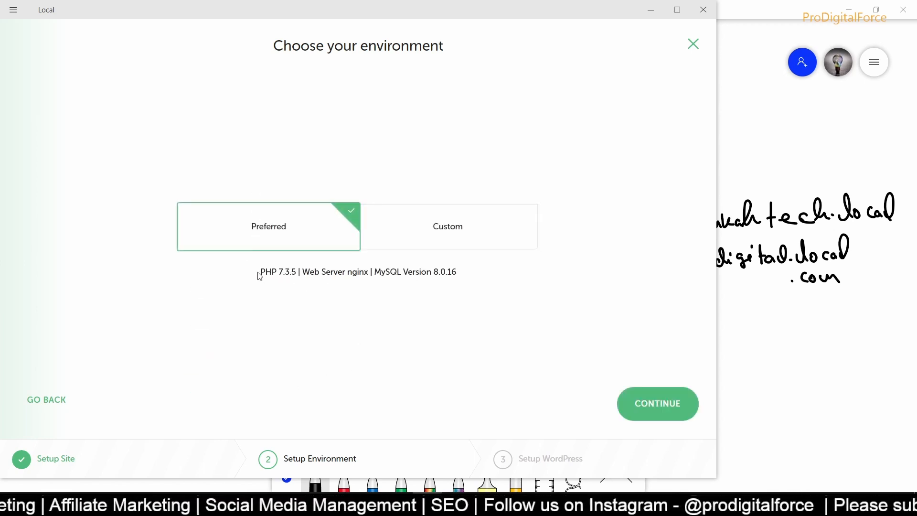
{"action": "left_click", "coordinate": [651, 405]}
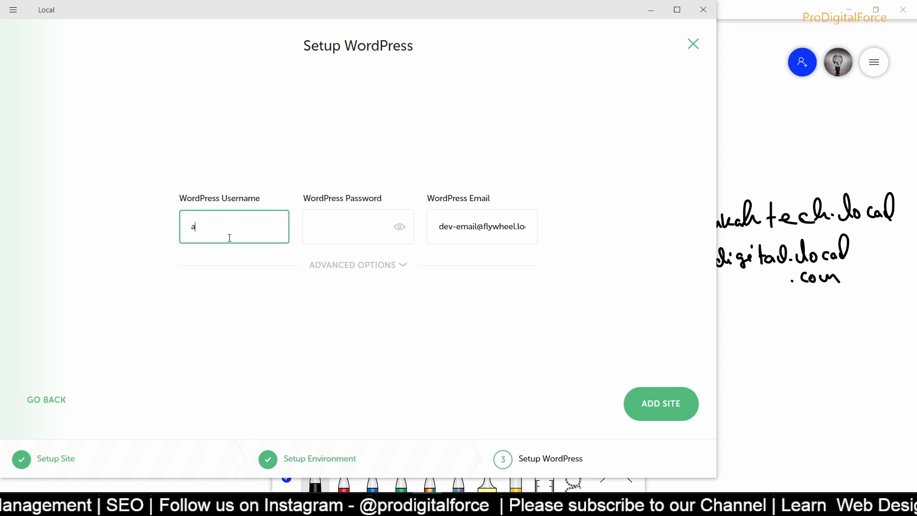
- Enter WordPress username admin and the account password, then create the prodigital site
{"action": "key", "text": "Tab"}
{"action": "left_click", "coordinate": [400, 228]}
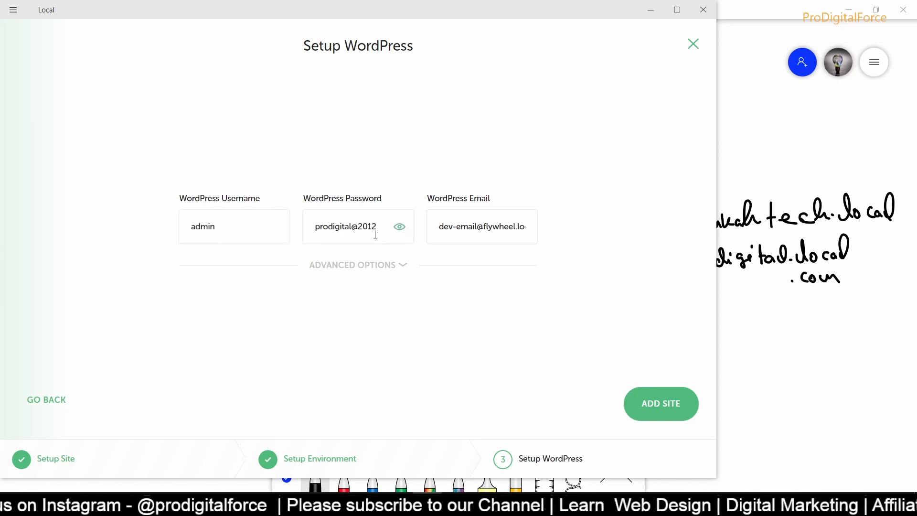
{"action": "left_click_drag", "start_coordinate": [375, 234], "coordinate": [300, 236]}
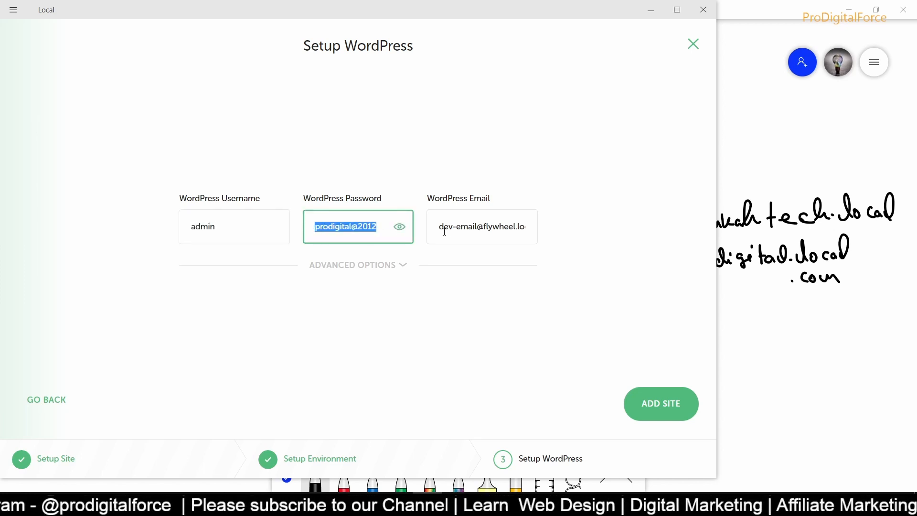
{"action": "left_click_drag", "start_coordinate": [445, 232], "coordinate": [566, 223]}
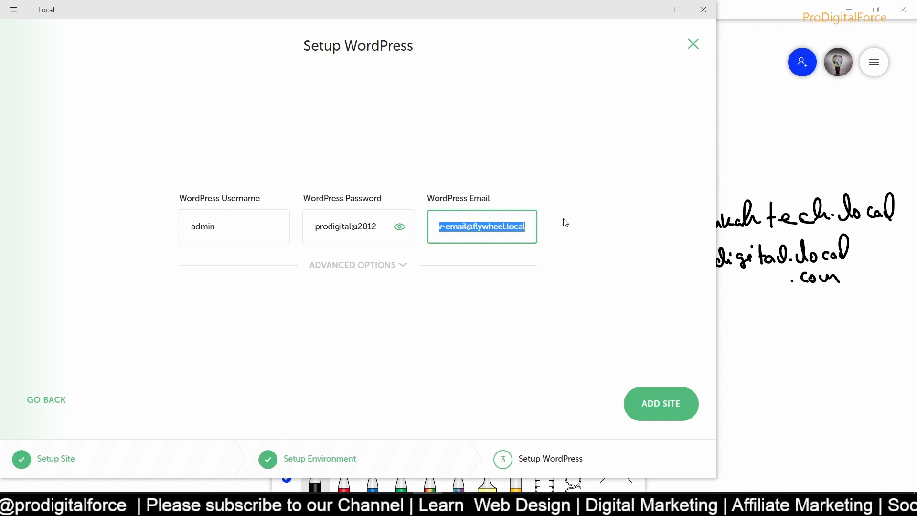
{"action": "left_click_drag", "start_coordinate": [393, 225], "coordinate": [275, 222]}
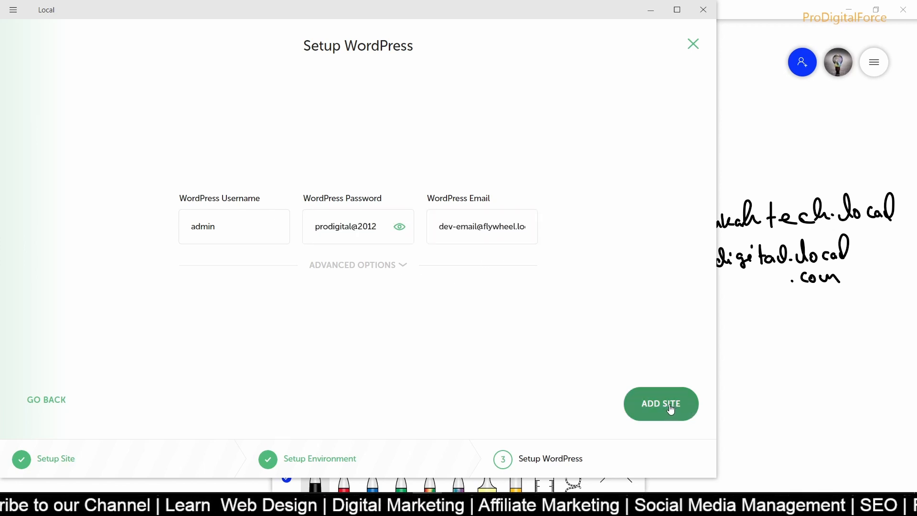
{"action": "left_click", "coordinate": [670, 409]}
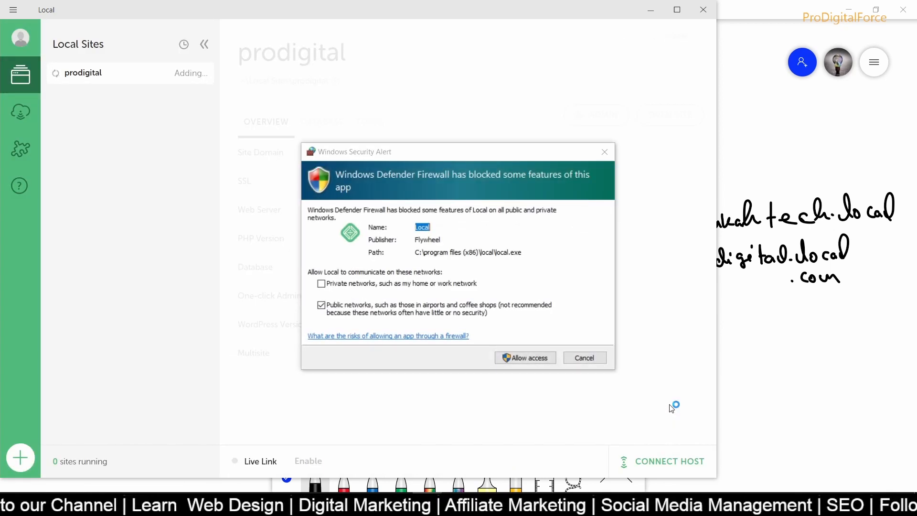
- Allow Local, mailhog and the other blocked service through the Windows firewall
{"action": "left_click", "coordinate": [524, 358]}
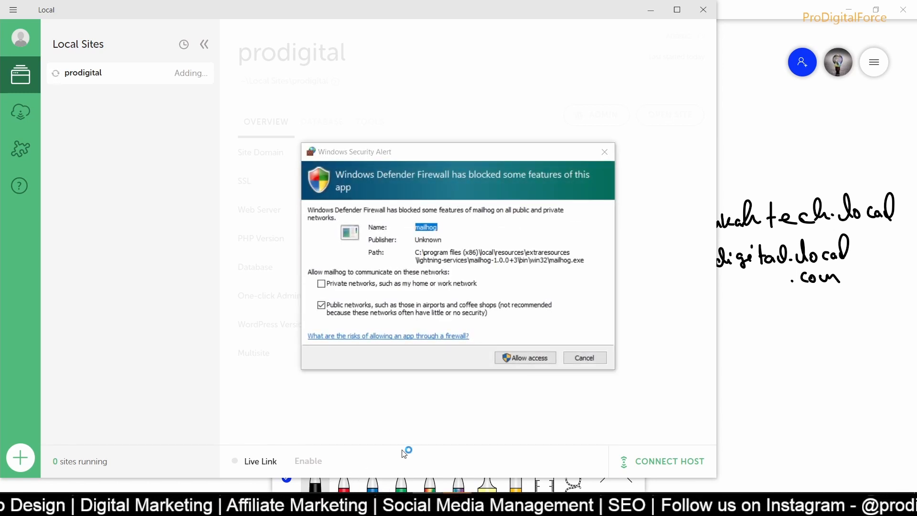
{"action": "left_click", "coordinate": [525, 358]}
{"action": "left_click", "coordinate": [524, 358]}
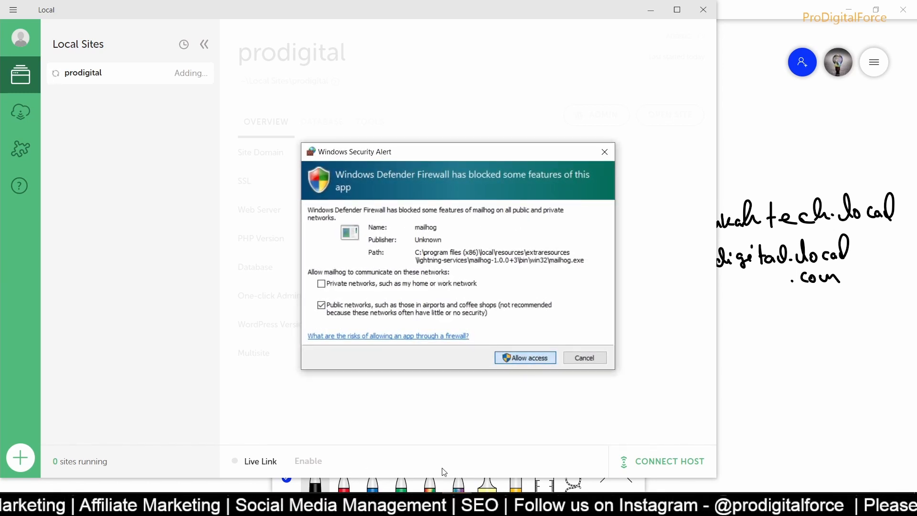
{"action": "key", "text": "alt+Tab"}
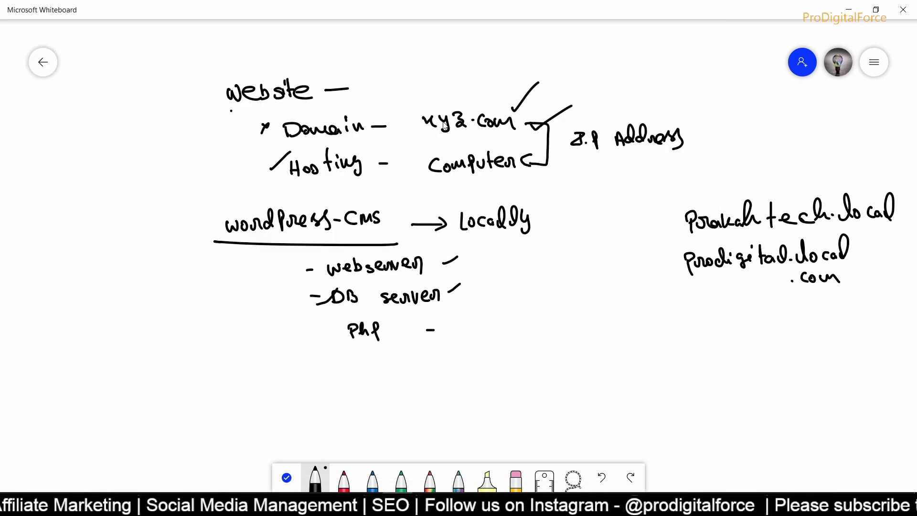
- In blue, draw an arc from xyz.com to Computer and a right-pointing arrow below prodigital.local
{"action": "left_click", "coordinate": [374, 475]}
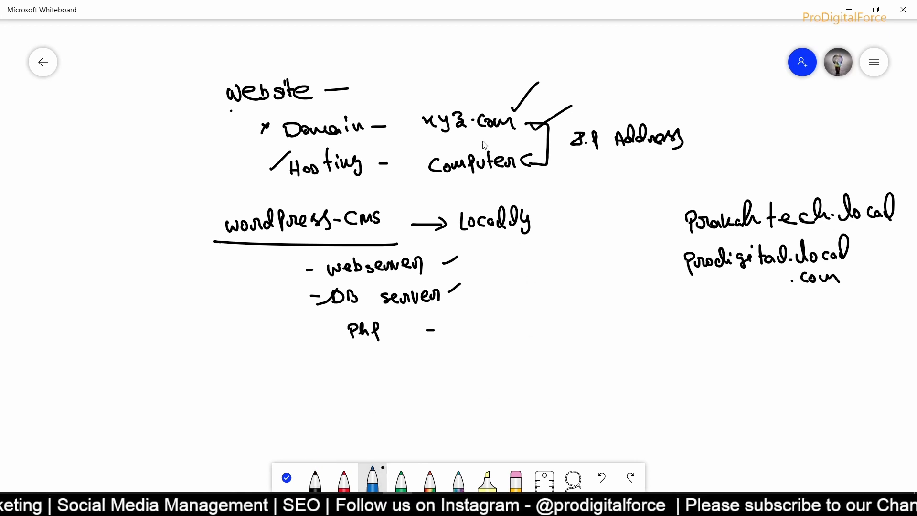
{"action": "mouse_move", "coordinate": [417, 120]}
{"action": "left_mouse_down"}
{"action": "mouse_move", "coordinate": [400, 134]}
{"action": "mouse_move", "coordinate": [405, 173]}
{"action": "mouse_move", "coordinate": [414, 169]}
{"action": "mouse_move", "coordinate": [399, 180]}
{"action": "left_mouse_up"}
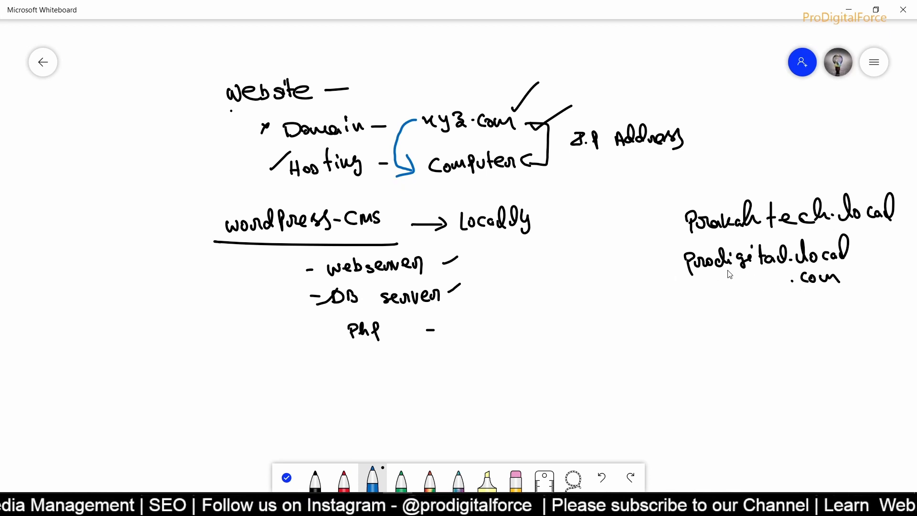
{"action": "mouse_move", "coordinate": [682, 262]}
{"action": "left_mouse_down"}
{"action": "mouse_move", "coordinate": [662, 261]}
{"action": "mouse_move", "coordinate": [655, 325]}
{"action": "mouse_move", "coordinate": [699, 327]}
{"action": "left_mouse_up"}
{"action": "mouse_move", "coordinate": [698, 327]}
{"action": "left_mouse_down"}
{"action": "mouse_move", "coordinate": [684, 333]}
{"action": "mouse_move", "coordinate": [804, 325]}
{"action": "left_mouse_up"}
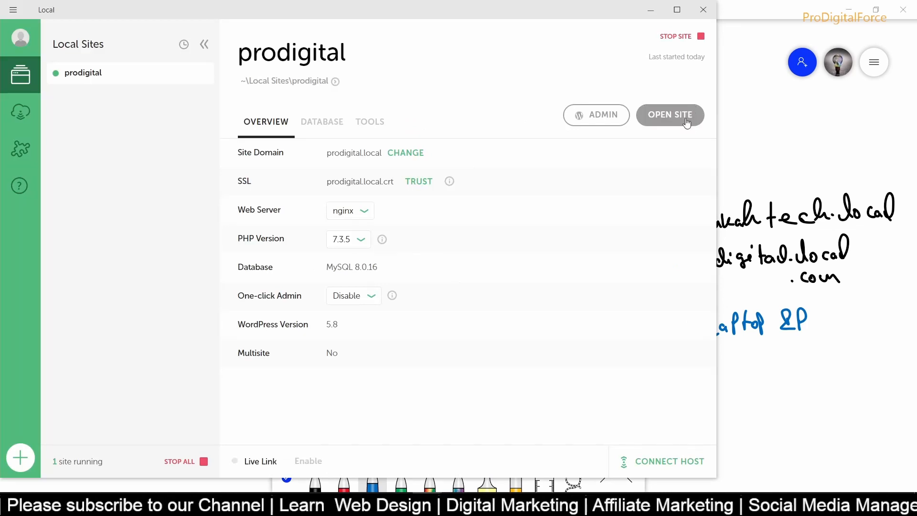
- View the prodigital site in a maximized Edge window, then maximize Local again
{"action": "left_click", "coordinate": [682, 119]}
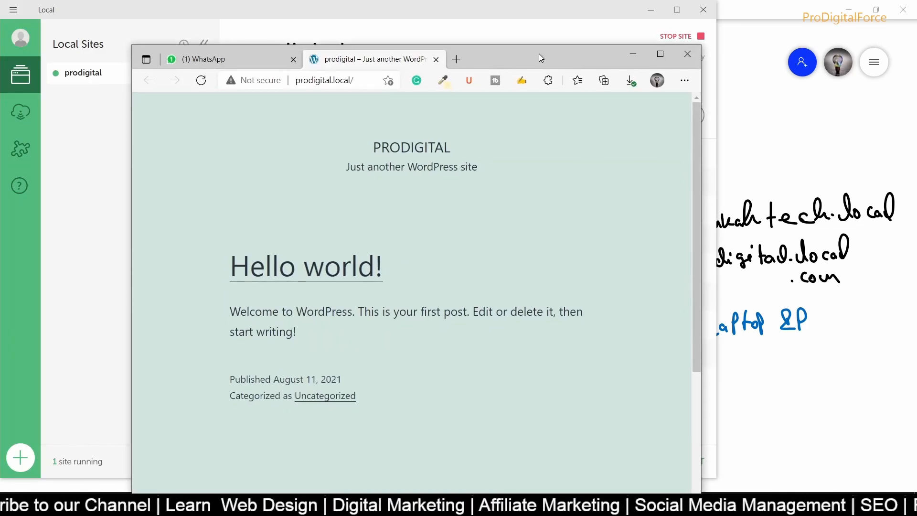
{"action": "left_click", "coordinate": [356, 81]}
{"action": "left_click", "coordinate": [660, 54]}
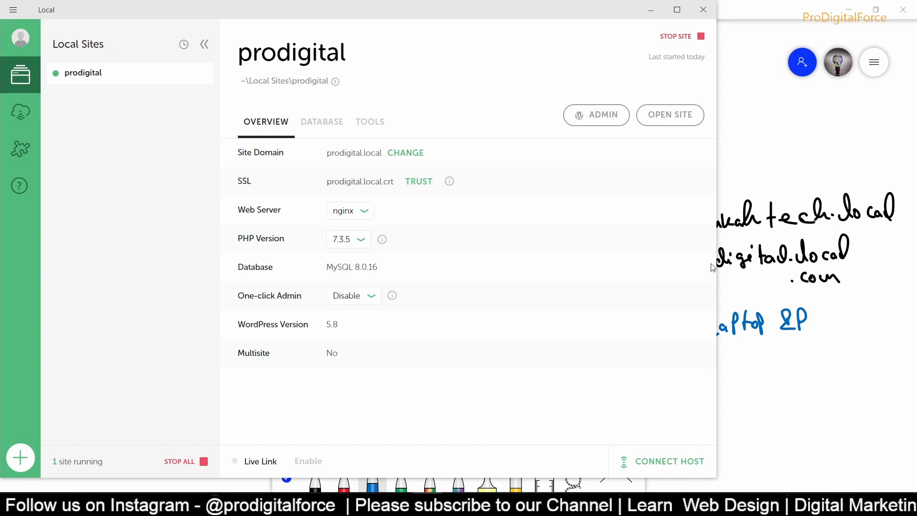
{"action": "double_click", "coordinate": [580, 19]}
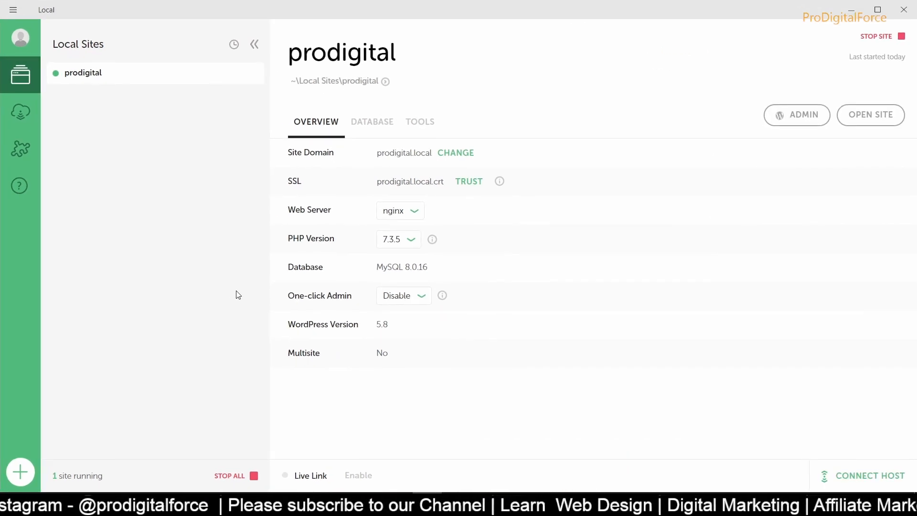
{"action": "left_click", "coordinate": [20, 472]}
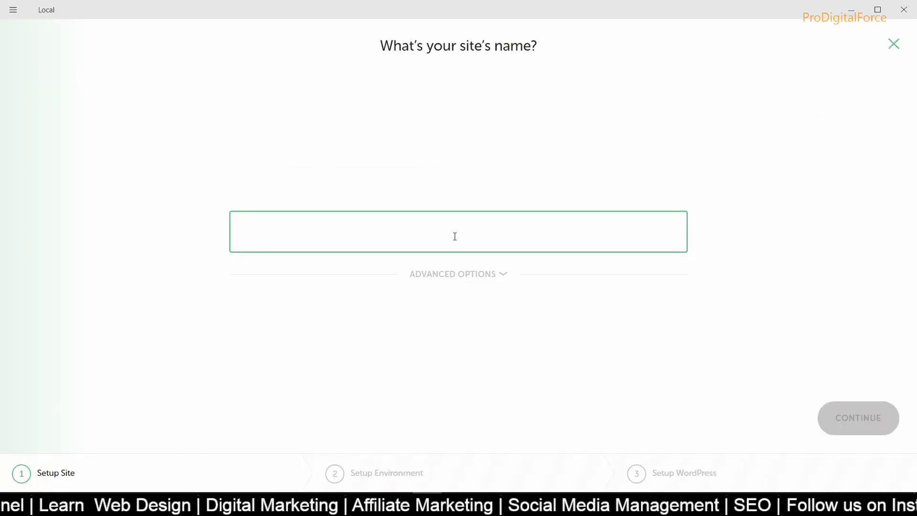
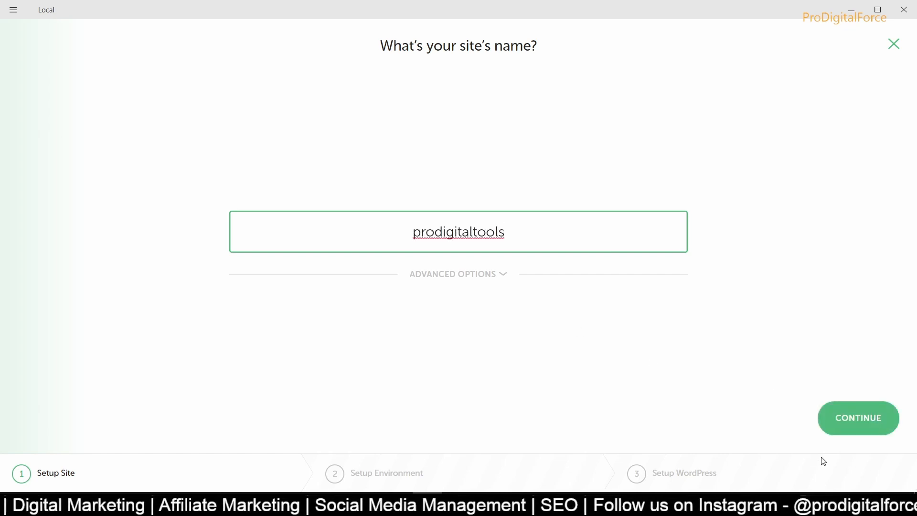
{"action": "left_click", "coordinate": [895, 44]}
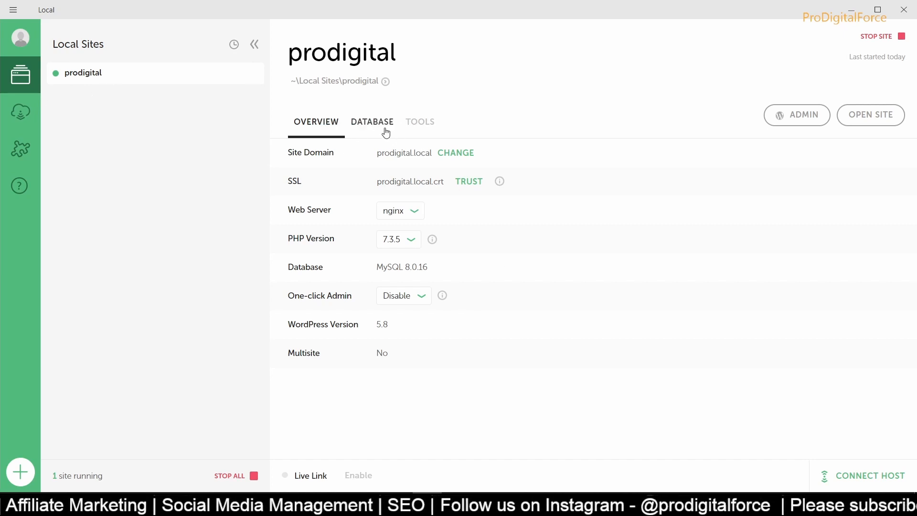
{"action": "left_click", "coordinate": [413, 211]}
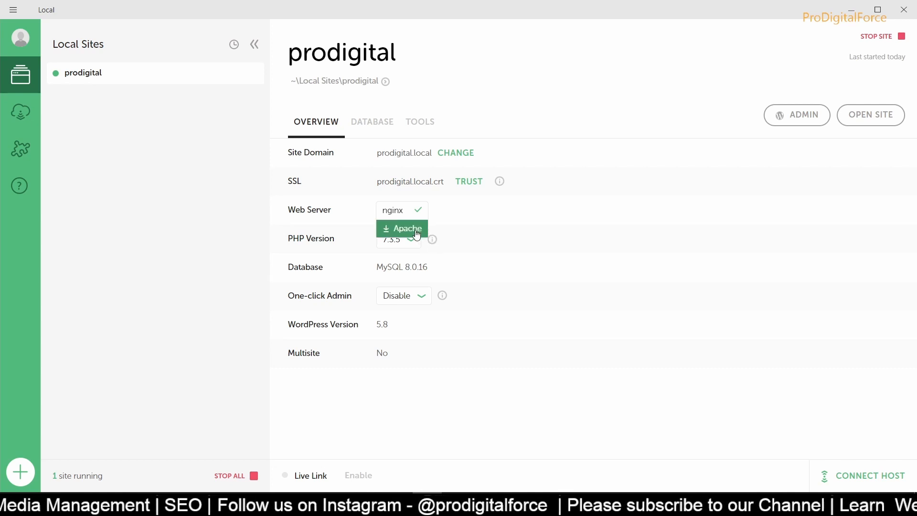
{"action": "left_click", "coordinate": [400, 242]}
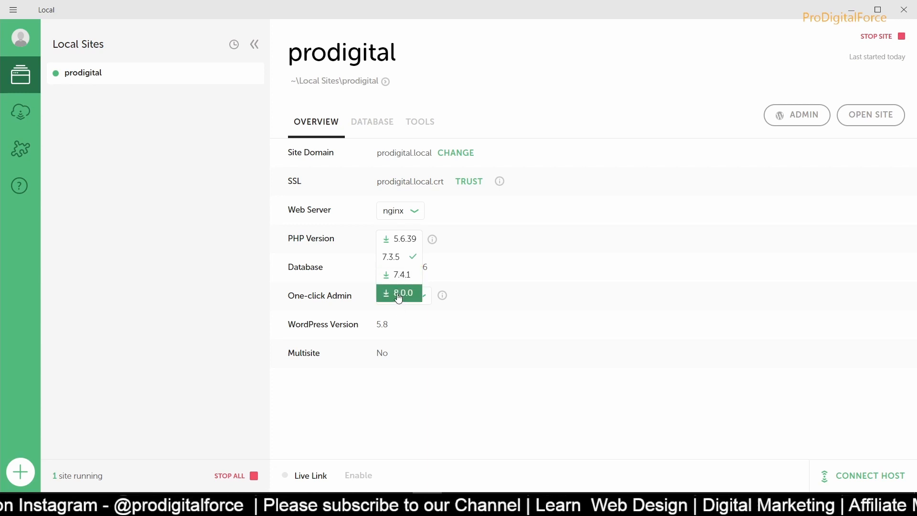
{"action": "left_click", "coordinate": [323, 278]}
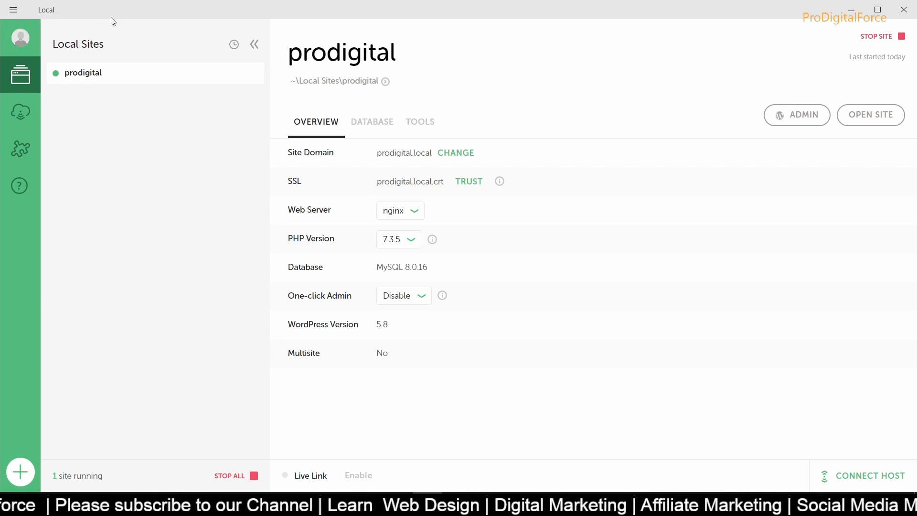
{"action": "left_click", "coordinate": [373, 121]}
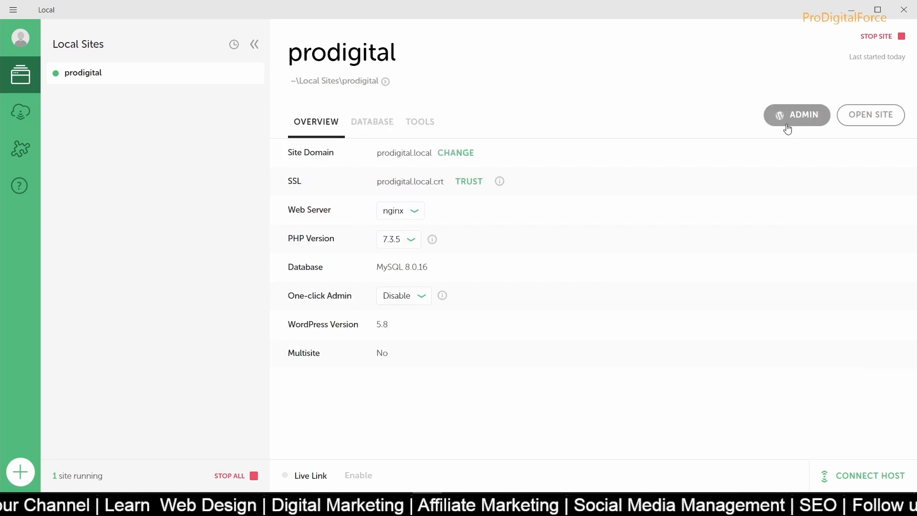
- Open the prodigital site's wp-admin login page in Edge
{"action": "left_click", "coordinate": [791, 123]}
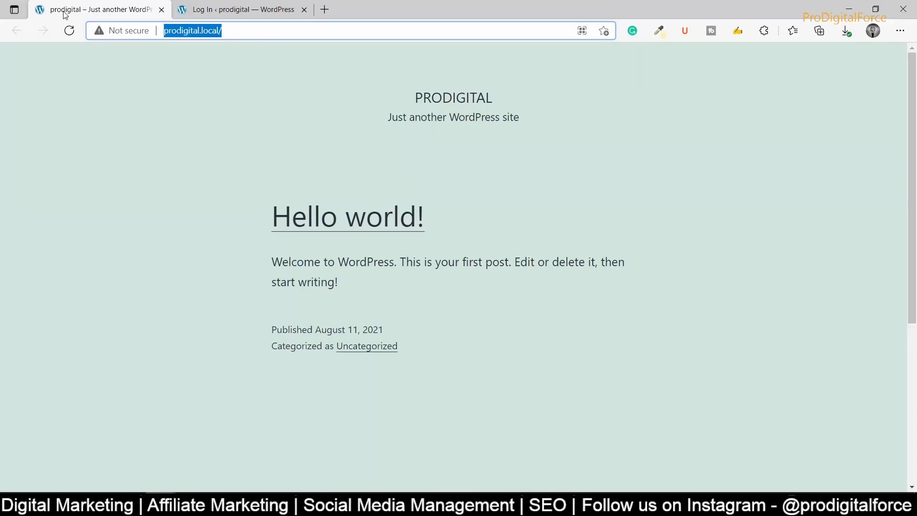
{"action": "left_click", "coordinate": [244, 31]}
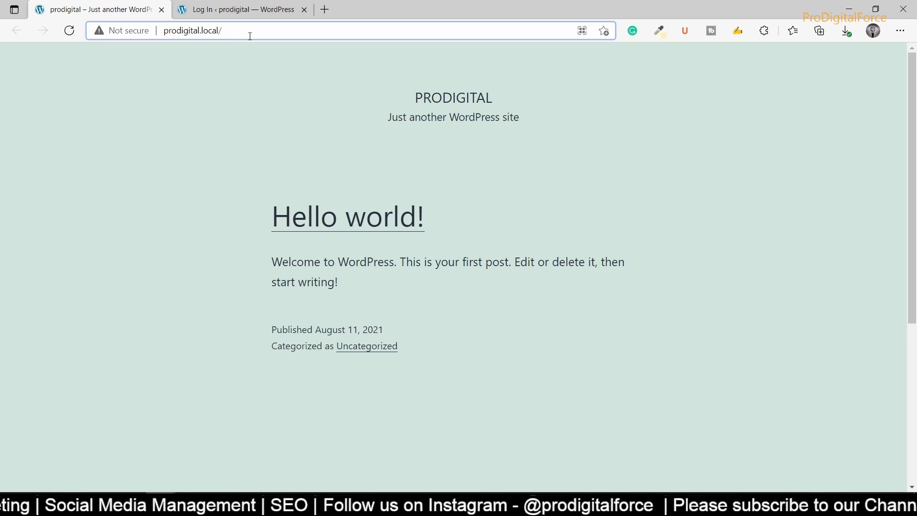
{"action": "type", "text": "wp-admin"}
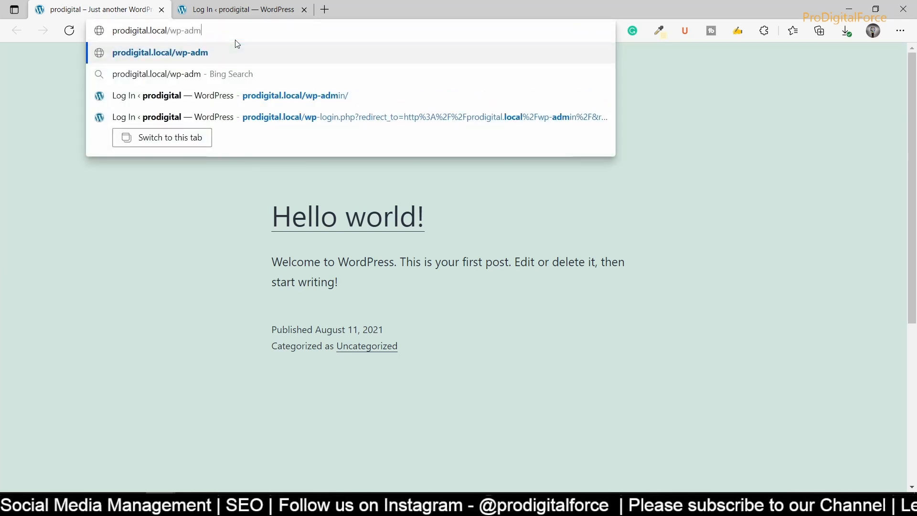
{"action": "key", "text": "Return"}
{"action": "left_click", "coordinate": [389, 222]}
- Log in with username admin and the pasted account password
{"action": "type", "text": "admin"}
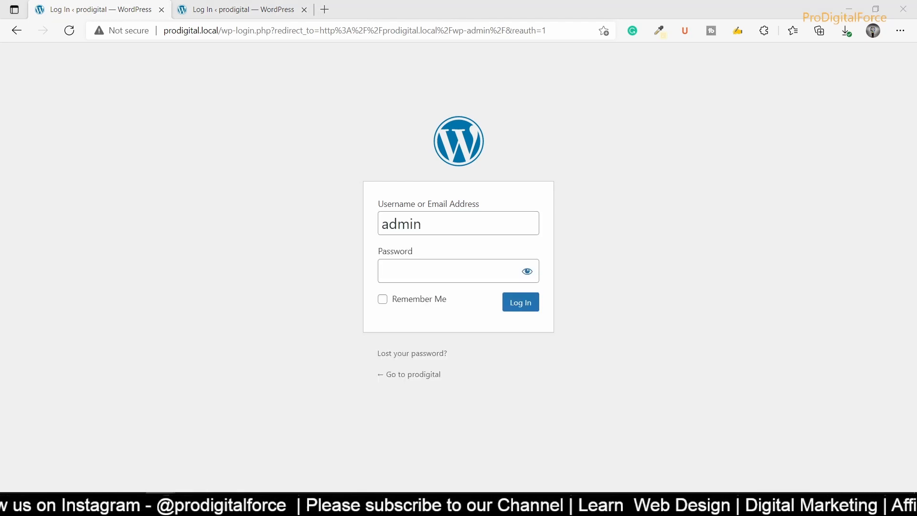
{"action": "left_click", "coordinate": [420, 270]}
{"action": "key", "text": "ctrl+v"}
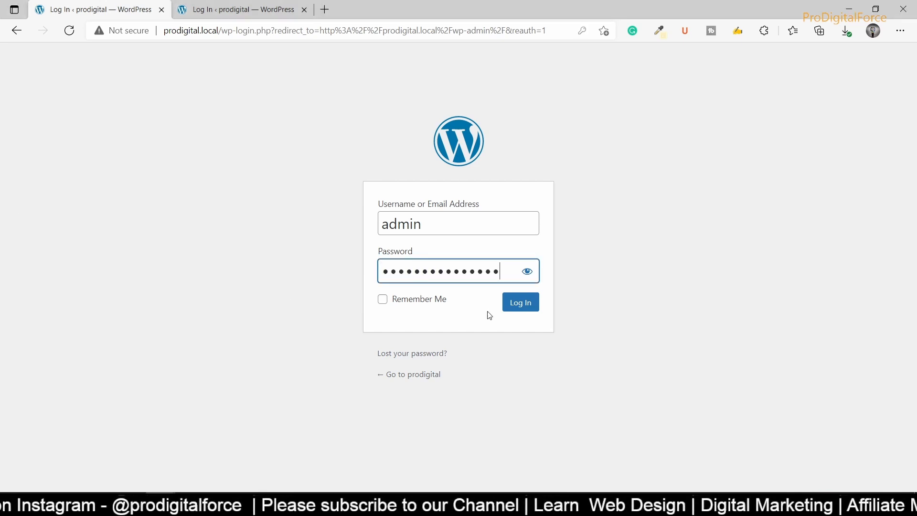
{"action": "left_click", "coordinate": [519, 305]}
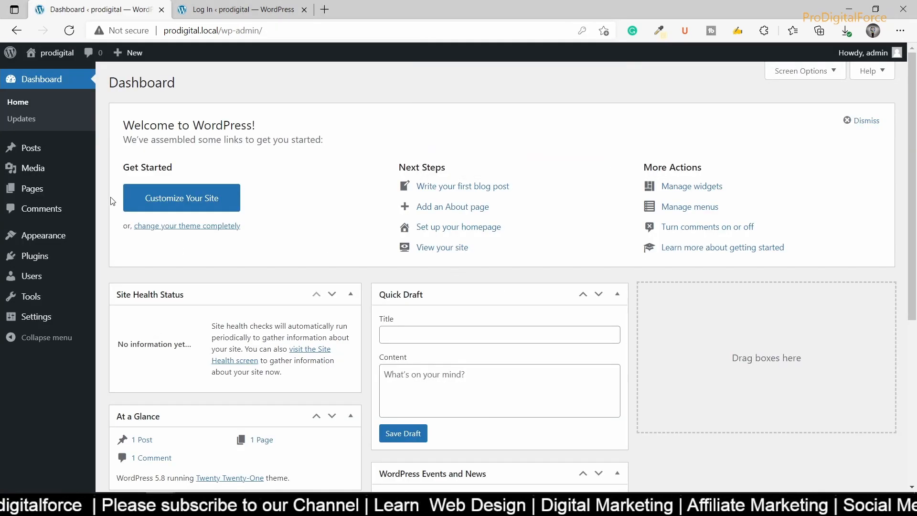